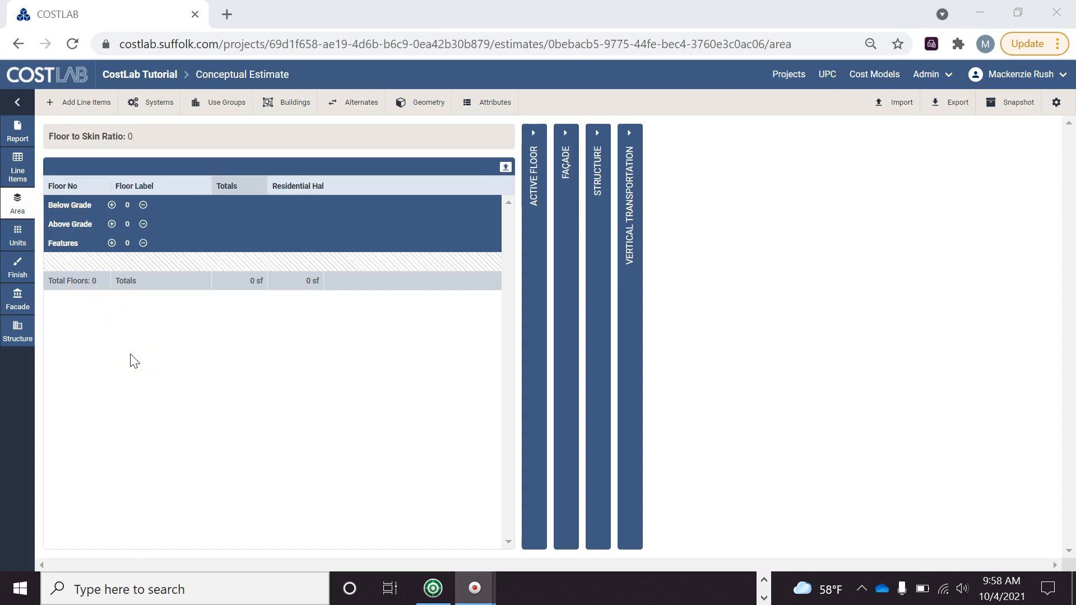
{"action": "left_click", "coordinate": [112, 205]}
{"action": "left_click", "coordinate": [113, 205]}
{"action": "left_click", "coordinate": [112, 205]}
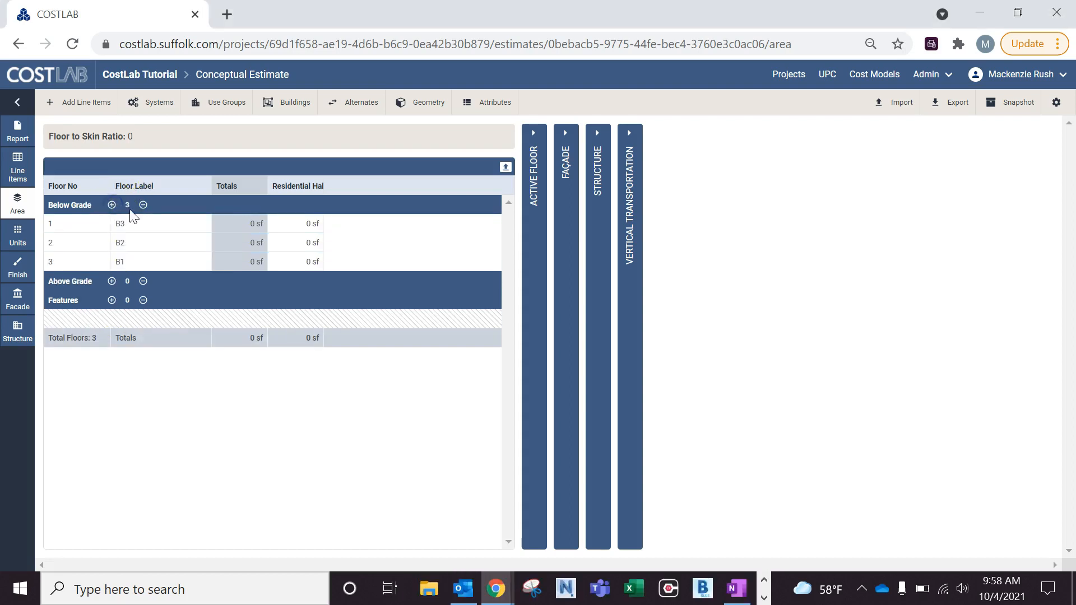
{"action": "left_click", "coordinate": [143, 205]}
{"action": "left_click", "coordinate": [143, 206]}
{"action": "left_click", "coordinate": [143, 205]}
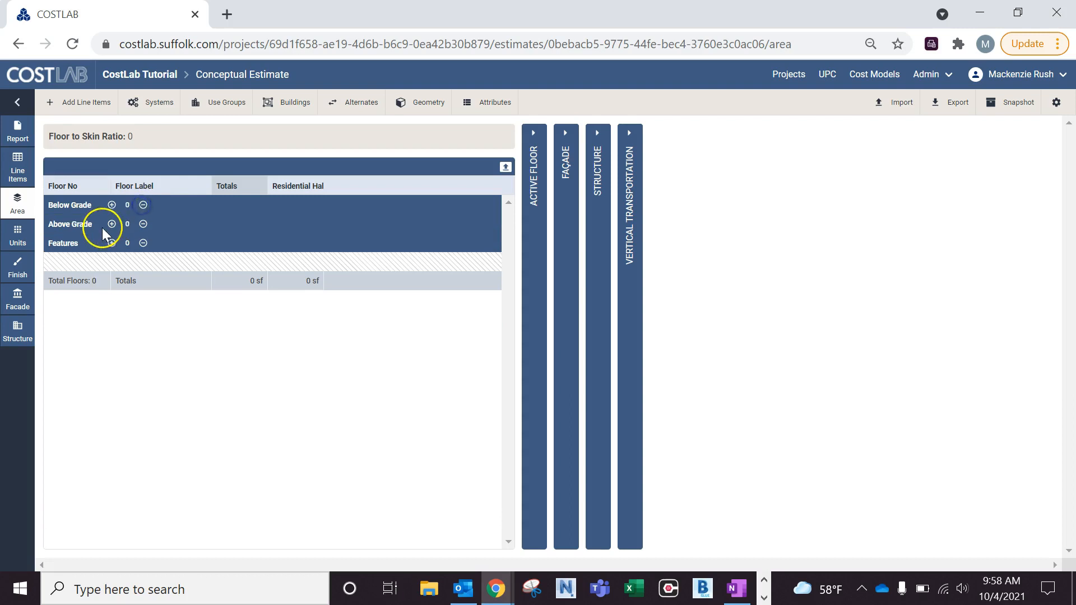
Step: Add five above-grade floors to the area table
{"action": "left_click", "coordinate": [112, 224]}
{"action": "left_click", "coordinate": [111, 224]}
{"action": "left_click", "coordinate": [112, 224]}
{"action": "left_click", "coordinate": [112, 224]}
{"action": "left_click", "coordinate": [112, 224]}
{"action": "left_click", "coordinate": [111, 338]}
{"action": "left_click", "coordinate": [112, 339]}
{"action": "left_click", "coordinate": [112, 339]}
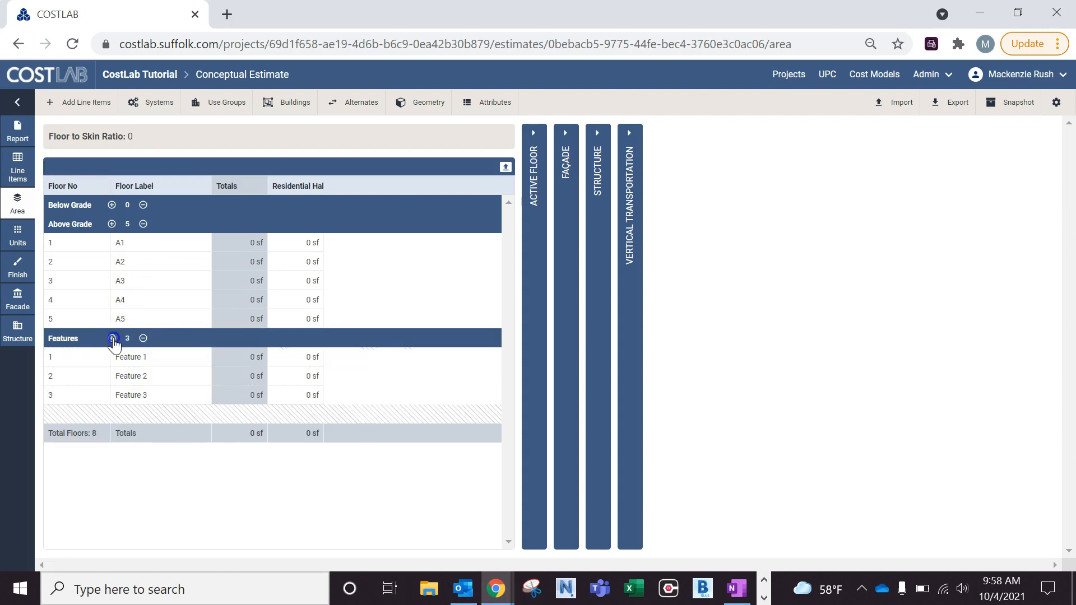
{"action": "left_click", "coordinate": [112, 339]}
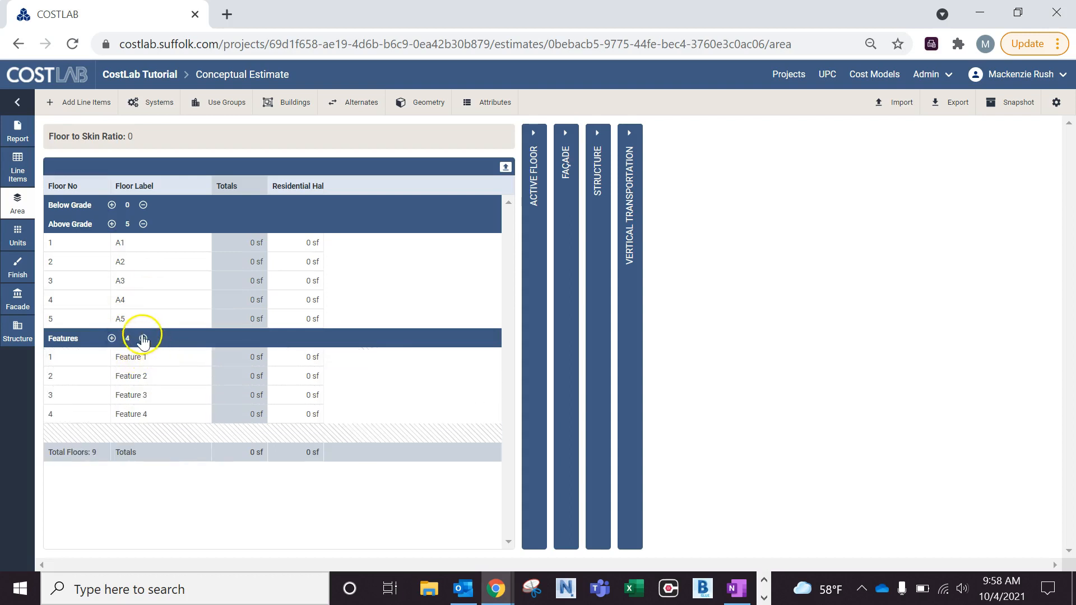
{"action": "left_click", "coordinate": [143, 339]}
{"action": "left_click", "coordinate": [143, 338]}
{"action": "left_click", "coordinate": [143, 339]}
{"action": "left_click", "coordinate": [143, 338]}
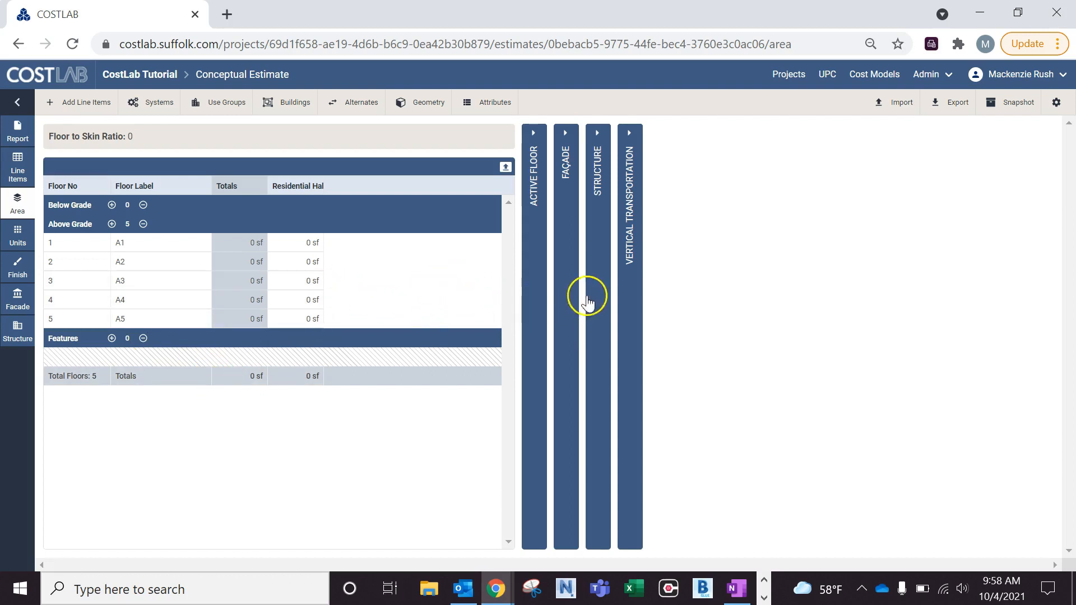
Step: Expand the Façade section, and in On-Screen Takeoff show the Gross Area layer on page 1
{"action": "left_click", "coordinate": [569, 285]}
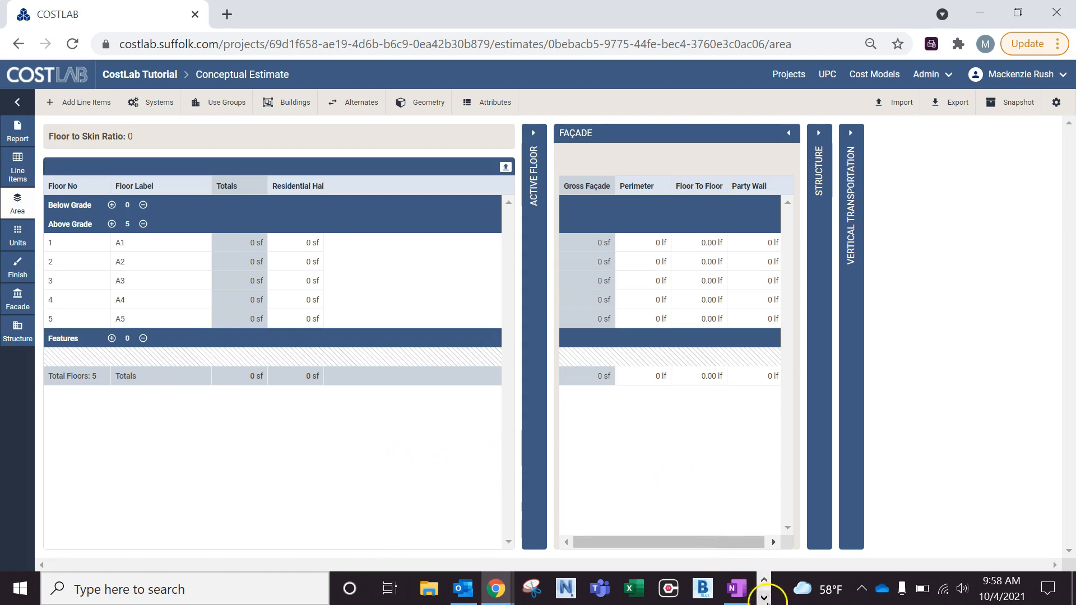
{"action": "left_click", "coordinate": [764, 598]}
{"action": "left_click", "coordinate": [435, 587]}
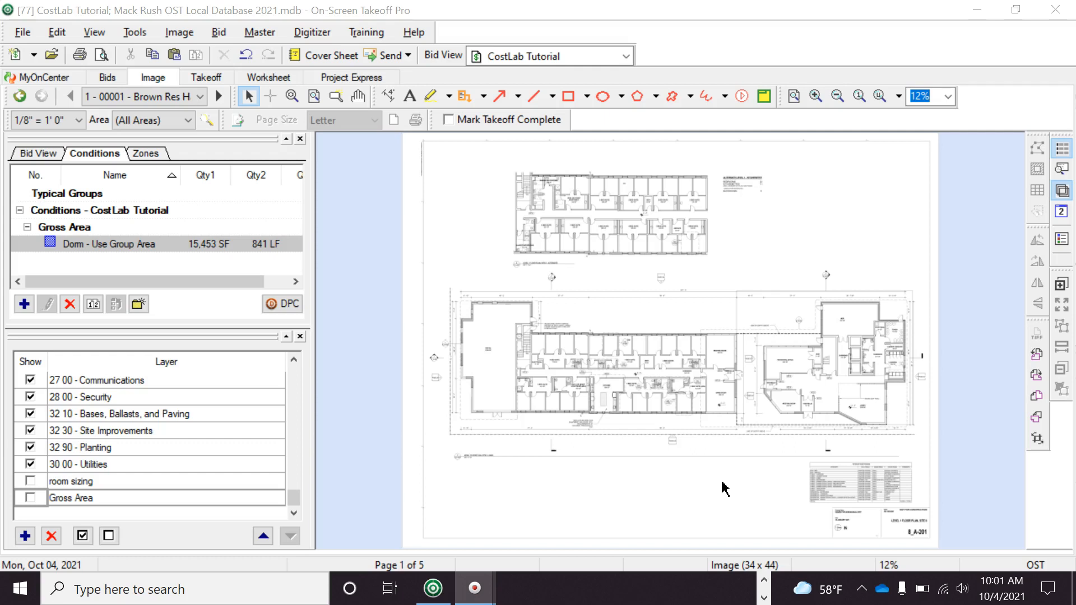
{"action": "left_click", "coordinate": [721, 484]}
{"action": "left_click", "coordinate": [684, 486]}
{"action": "left_click", "coordinate": [30, 497]}
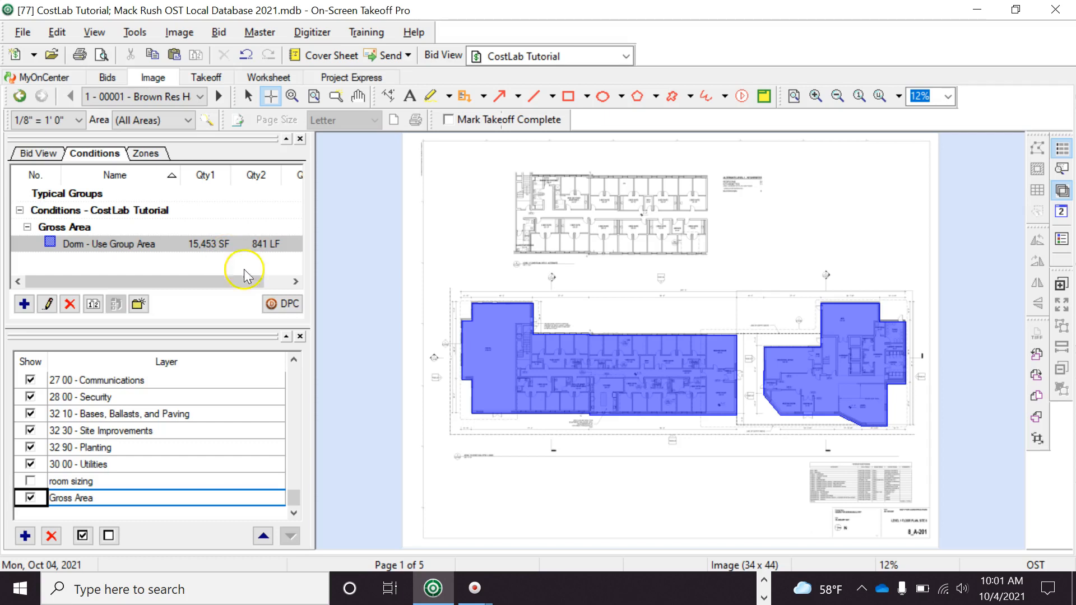
Step: Switch back to CostLab and set floor A1's Residential Hal area to 15500 sf and its façade perimeter to 841 lf
{"action": "left_click", "coordinate": [763, 581]}
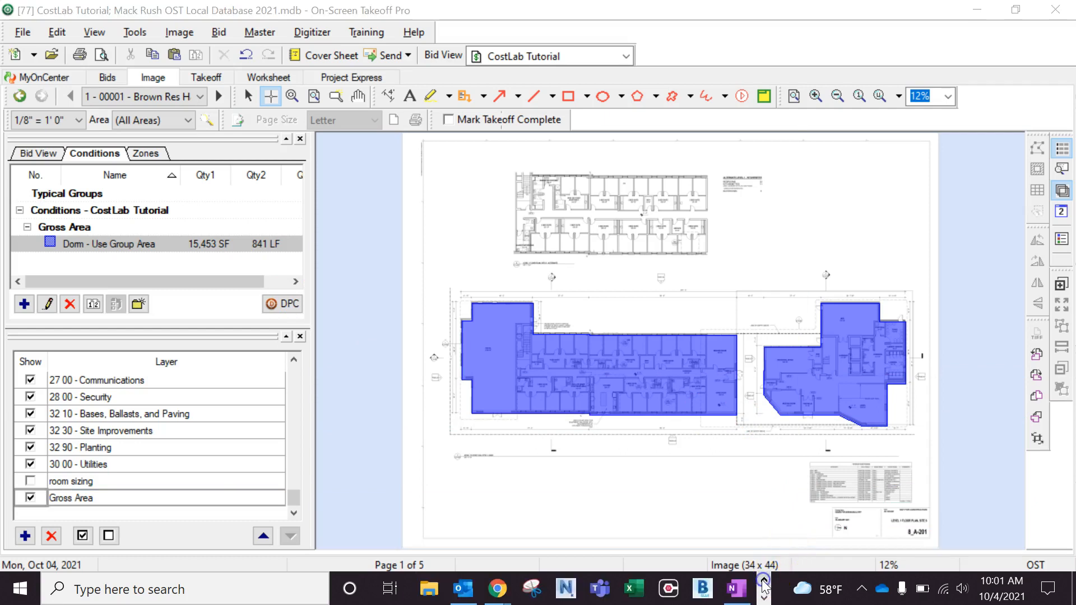
{"action": "mouse_move", "coordinate": [496, 588]}
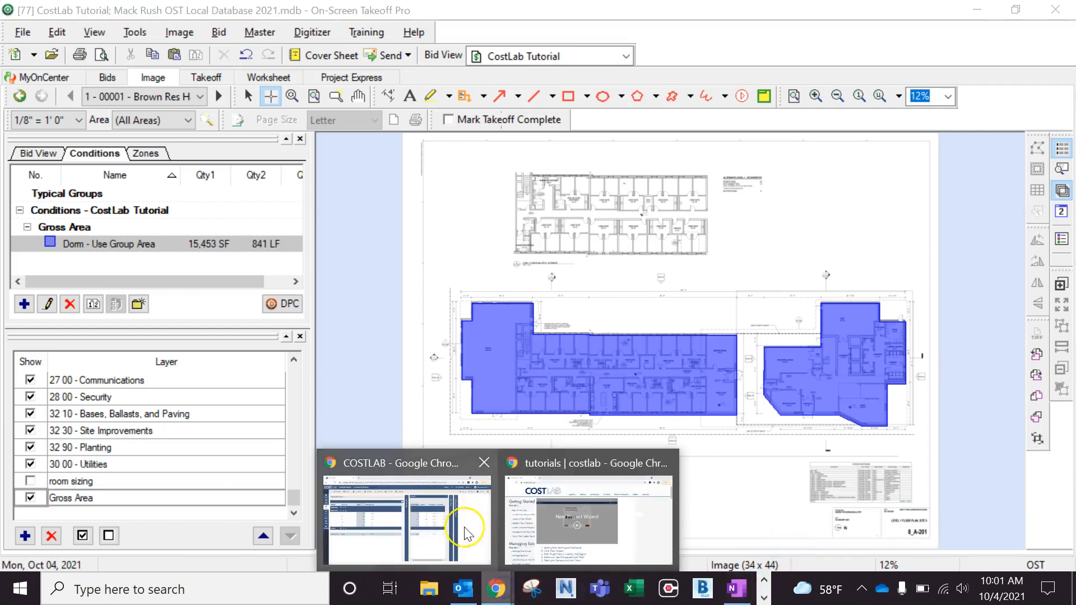
{"action": "left_click", "coordinate": [466, 534]}
{"action": "left_click", "coordinate": [293, 241]}
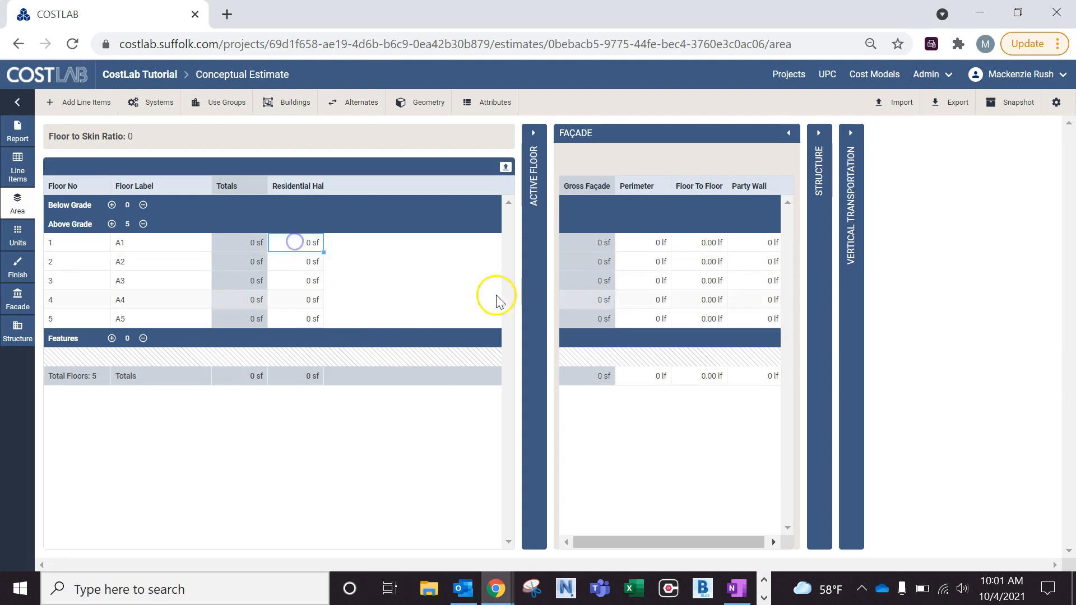
{"action": "type", "text": "15500"}
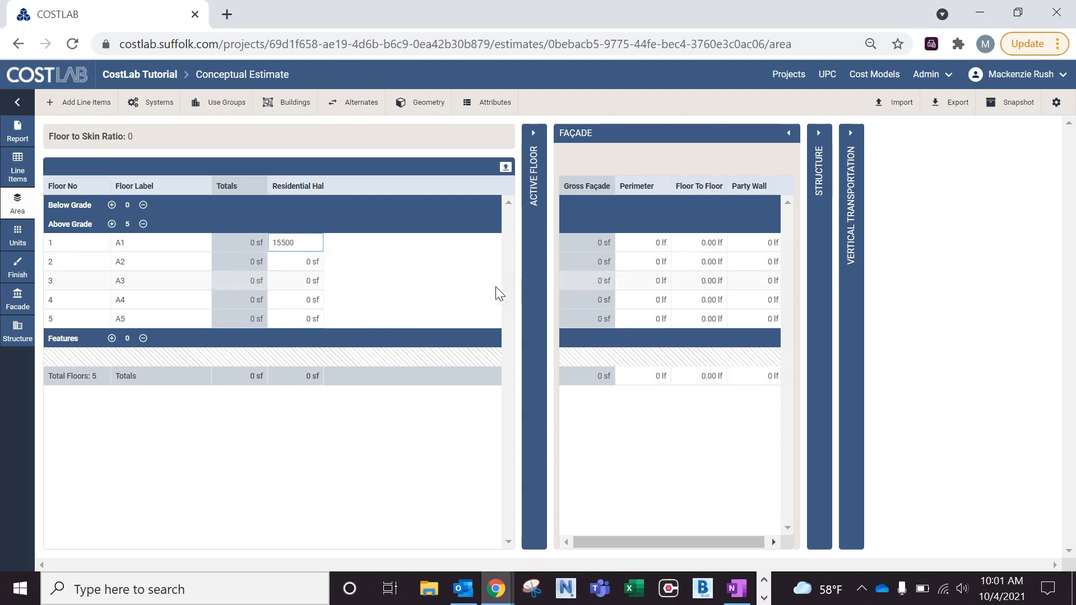
{"action": "left_click", "coordinate": [657, 242]}
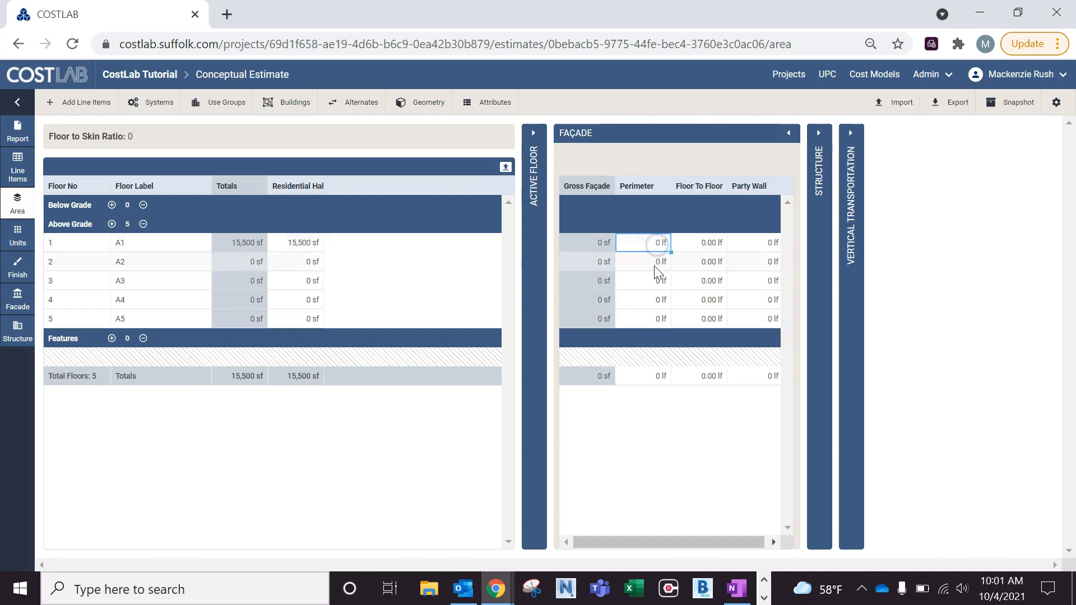
{"action": "type", "text": "841"}
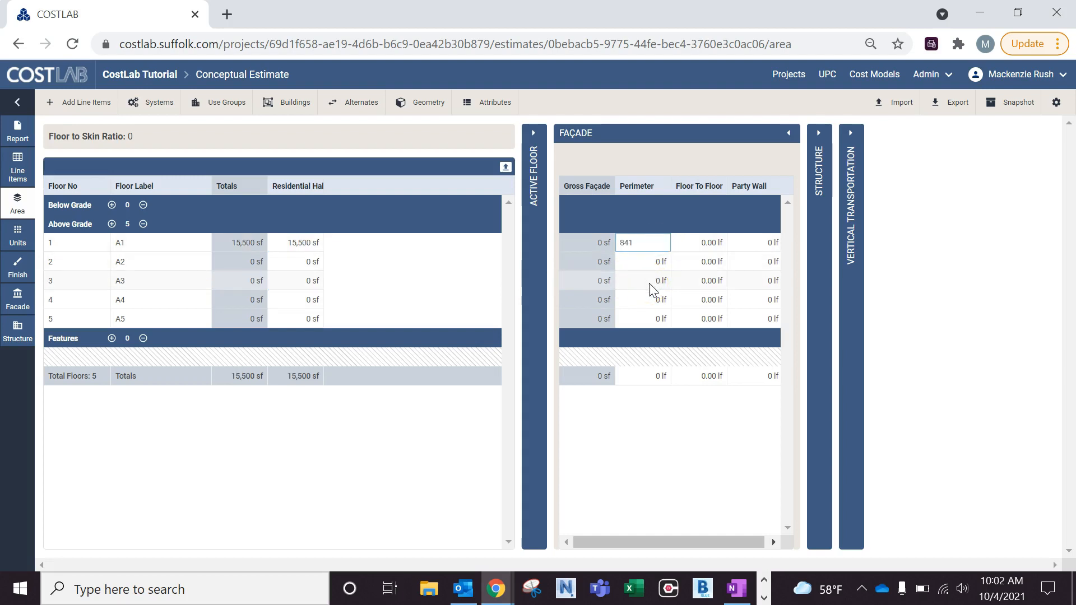
Step: Set floor A1's floor-to-floor height to 10 lf and copy it down to floors A2 through A5
{"action": "left_click", "coordinate": [709, 242]}
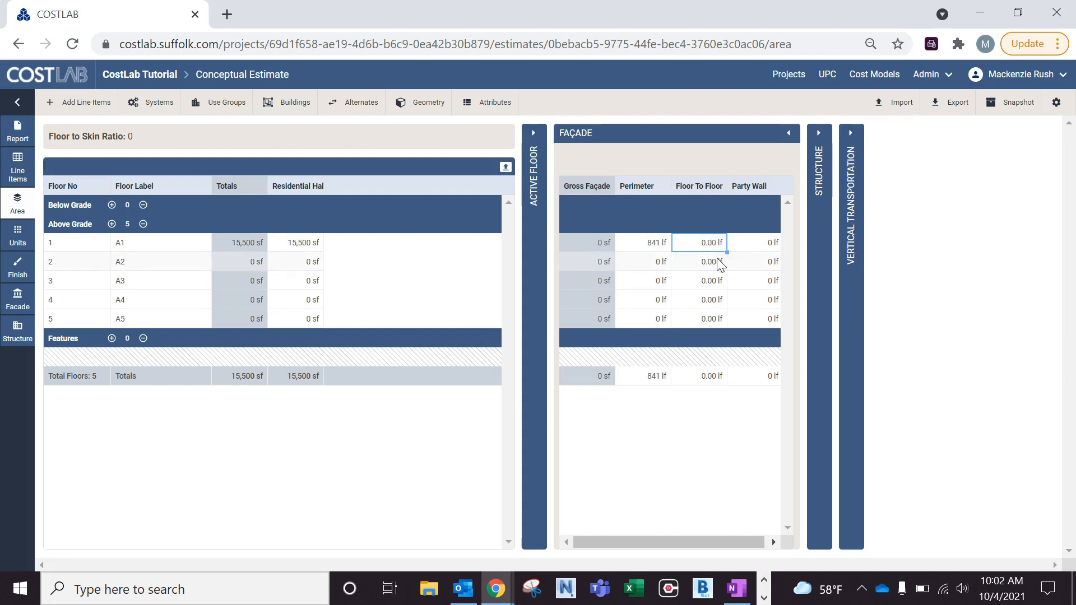
{"action": "type", "text": "10"}
{"action": "left_click", "coordinate": [709, 440]}
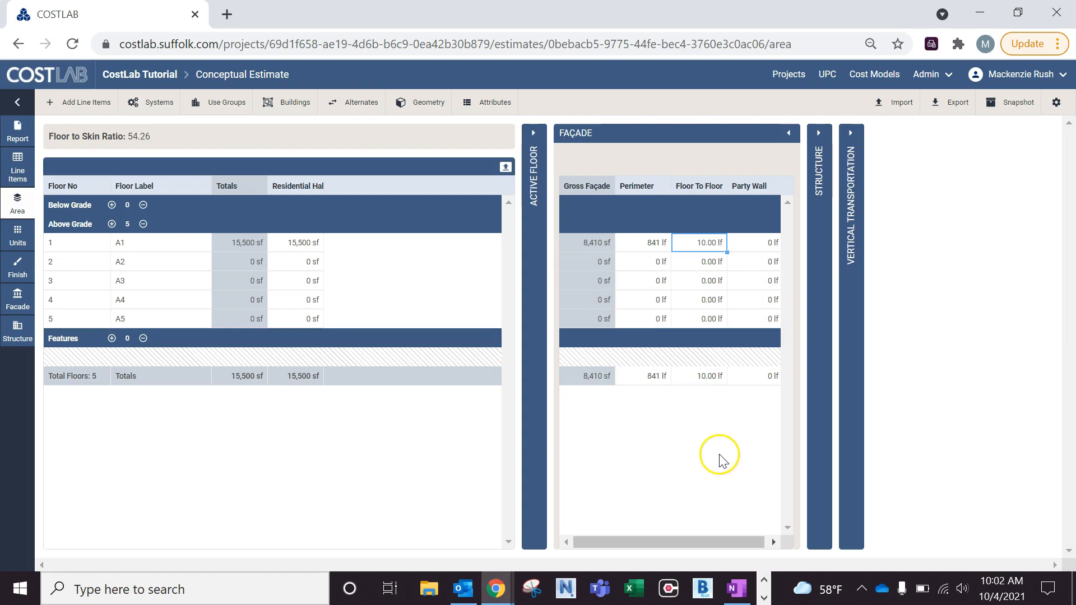
{"action": "left_click", "coordinate": [702, 253]}
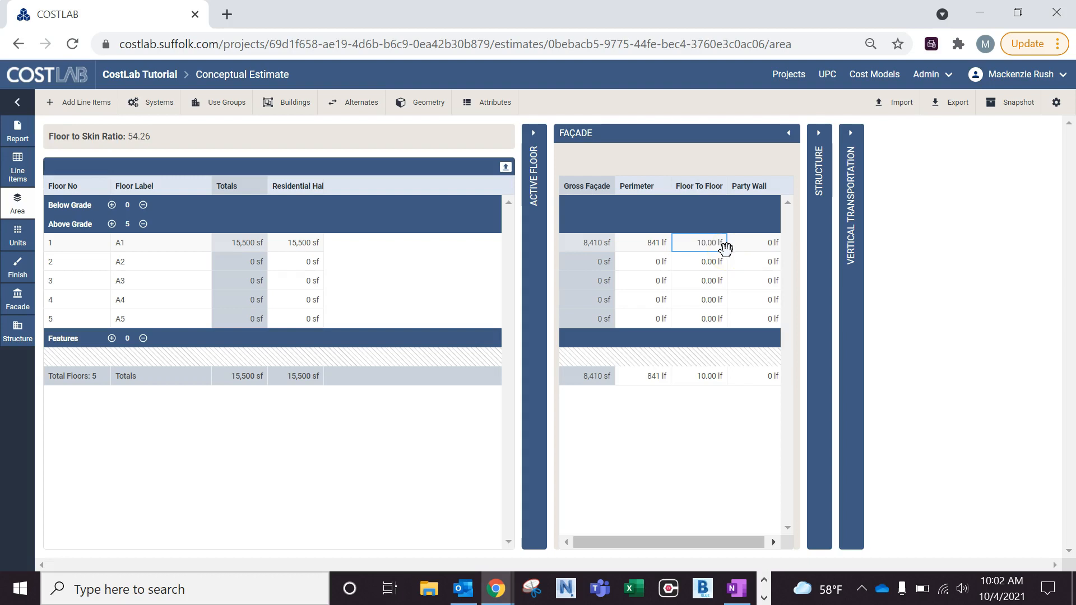
{"action": "left_click_drag", "start_coordinate": [726, 252], "coordinate": [728, 325]}
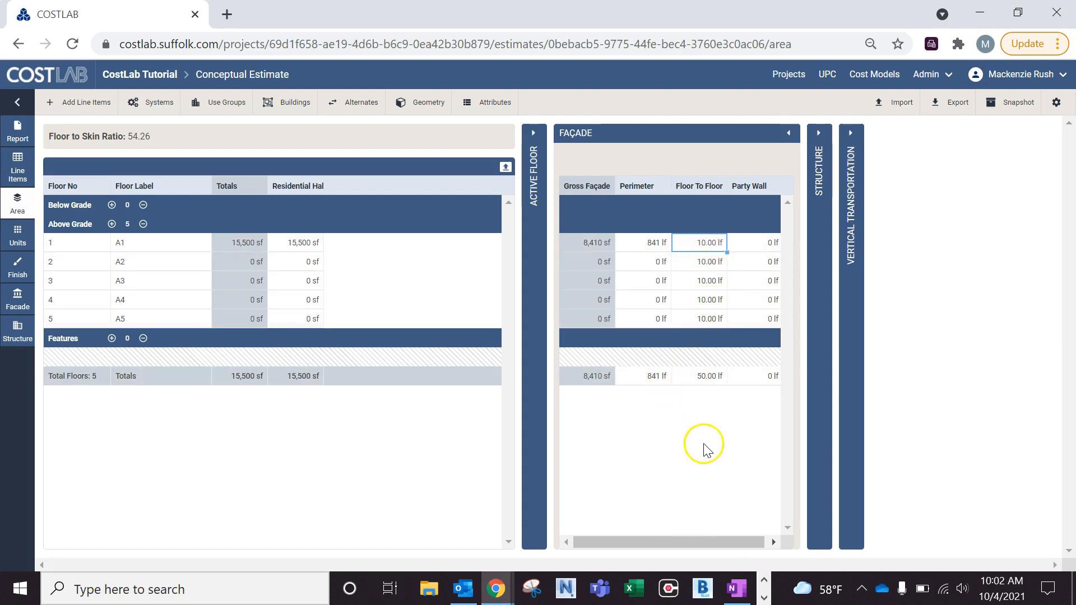
Step: Switch to On-Screen Takeoff and look up the Dorm - Use Group Area quantities for page 2
{"action": "left_click", "coordinate": [766, 598]}
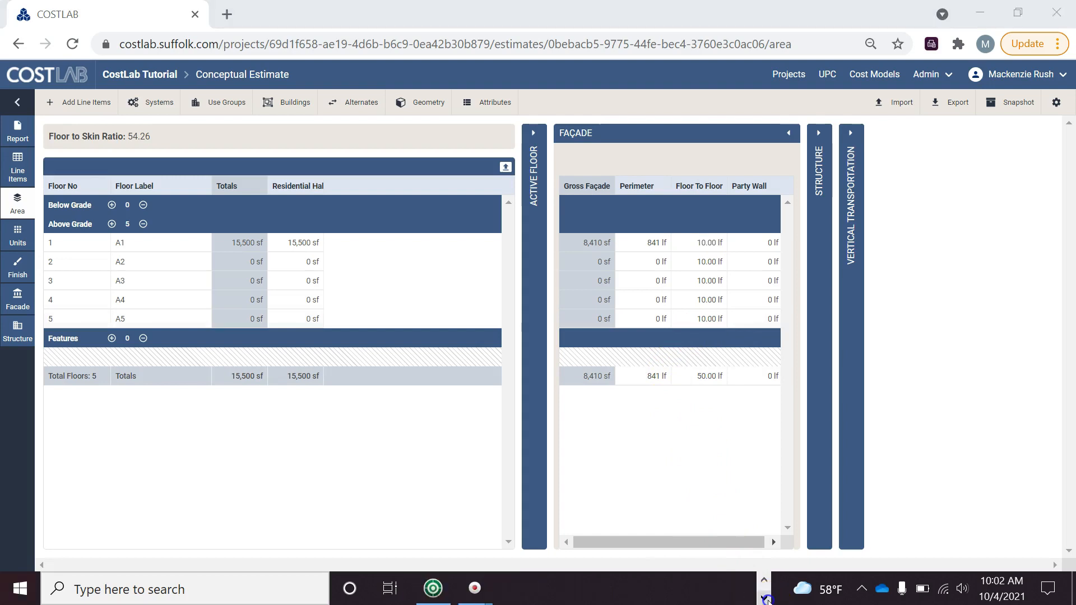
{"action": "left_click", "coordinate": [433, 587]}
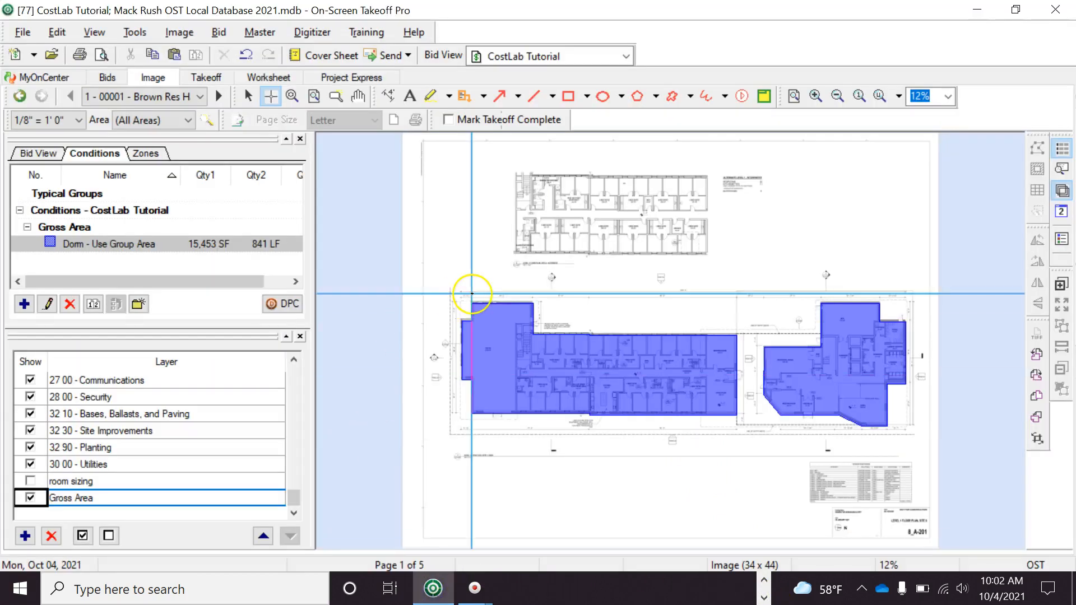
{"action": "left_click", "coordinate": [218, 97]}
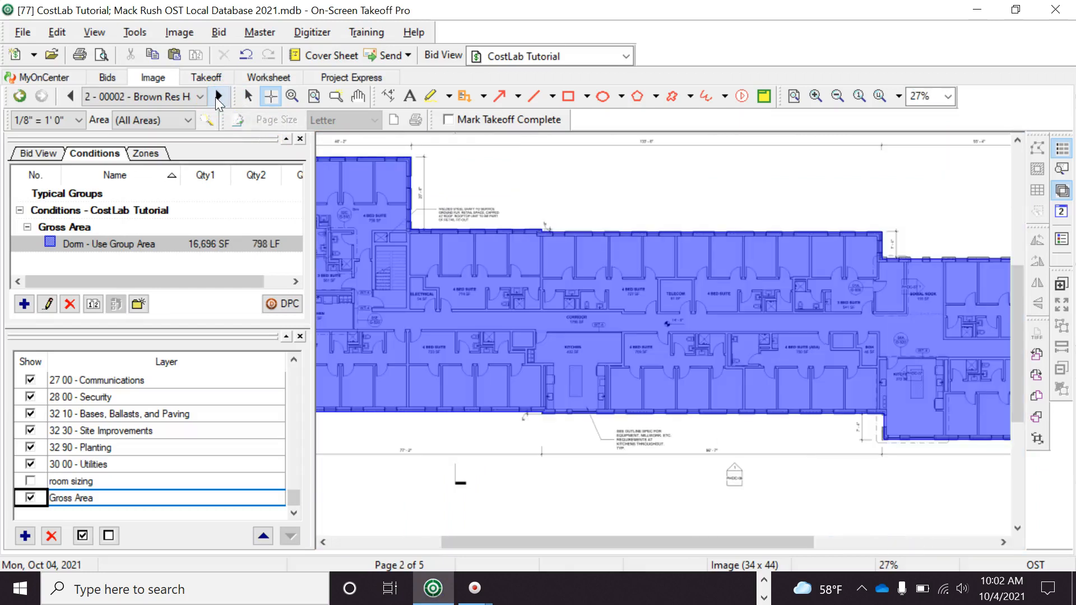
{"action": "scroll", "coordinate": [710, 313], "scroll_direction": "down", "scroll_amount": 1}
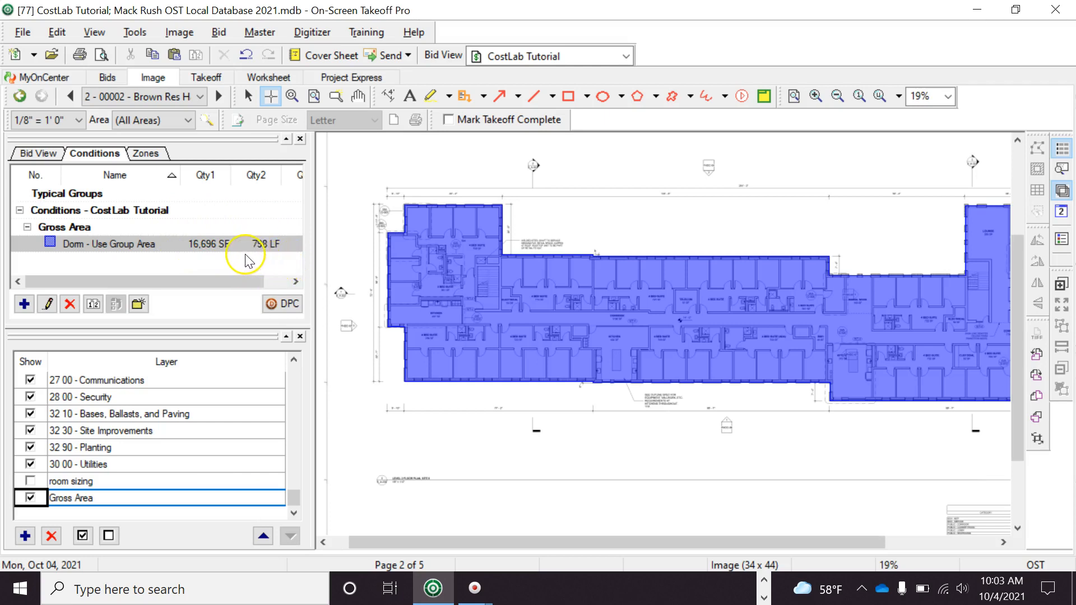
Step: Switch back to CostLab and set floor A2's Residential Hal area to 16700 sf and its façade perimeter to 798 lf
{"action": "left_click", "coordinate": [764, 594]}
{"action": "left_click", "coordinate": [764, 583]}
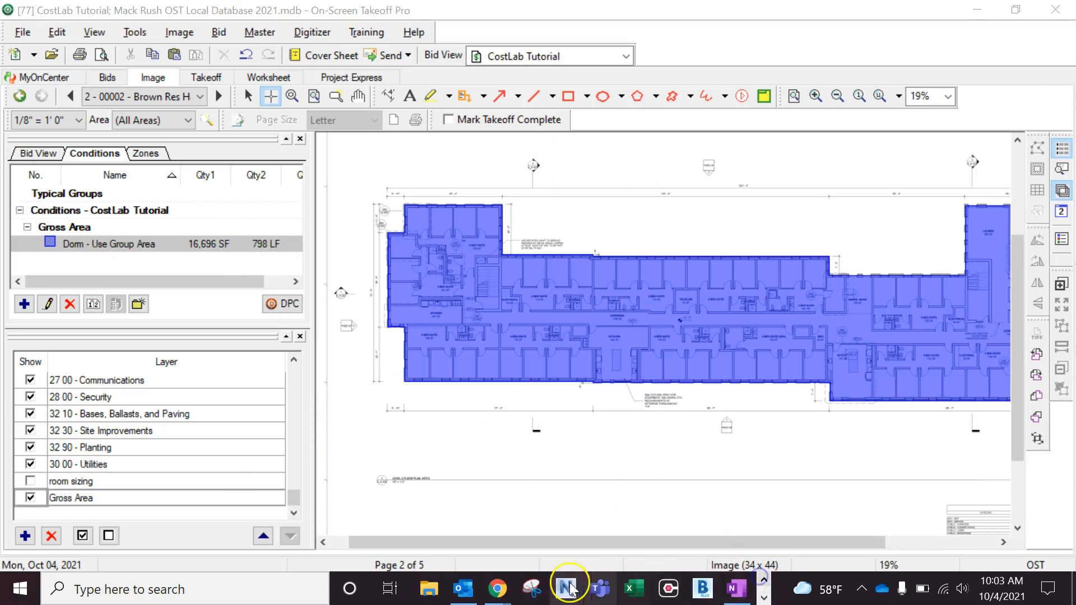
{"action": "mouse_move", "coordinate": [496, 589]}
{"action": "left_click", "coordinate": [473, 527]}
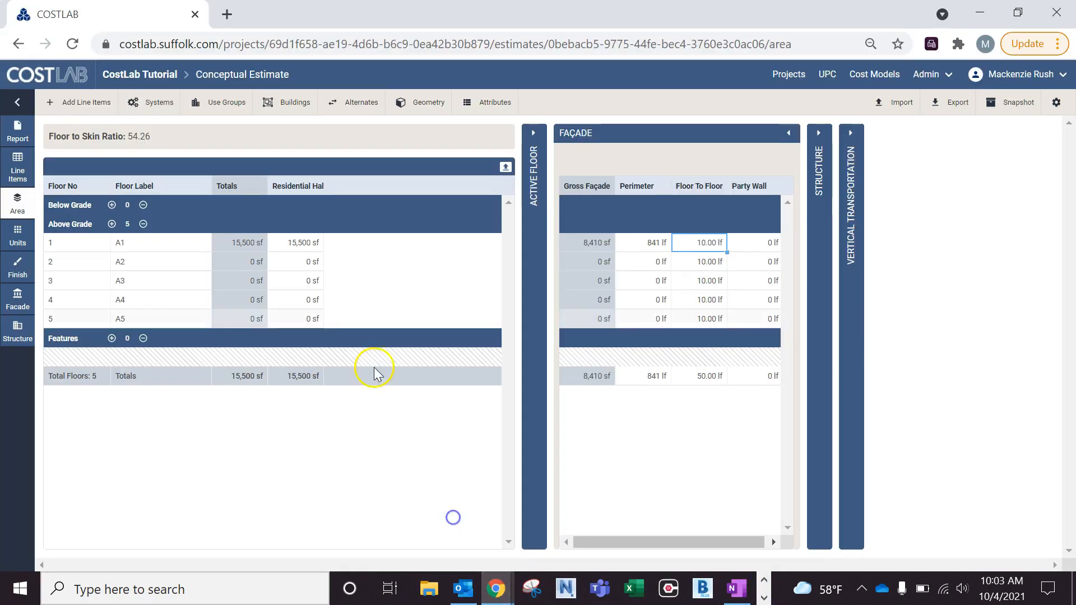
{"action": "left_click", "coordinate": [296, 262]}
{"action": "type", "text": "16700"}
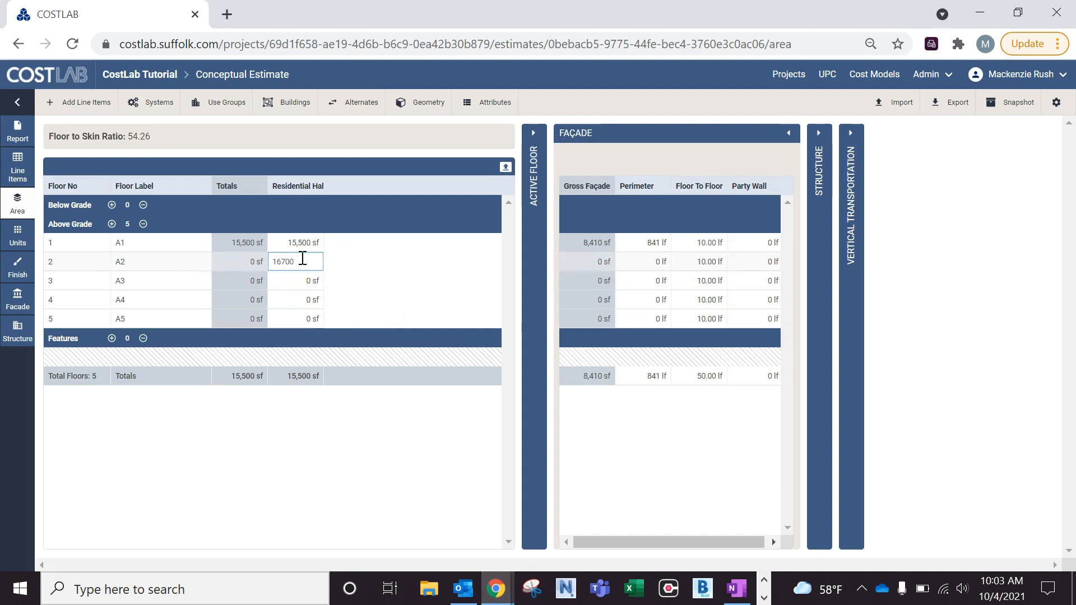
{"action": "left_click", "coordinate": [668, 265]}
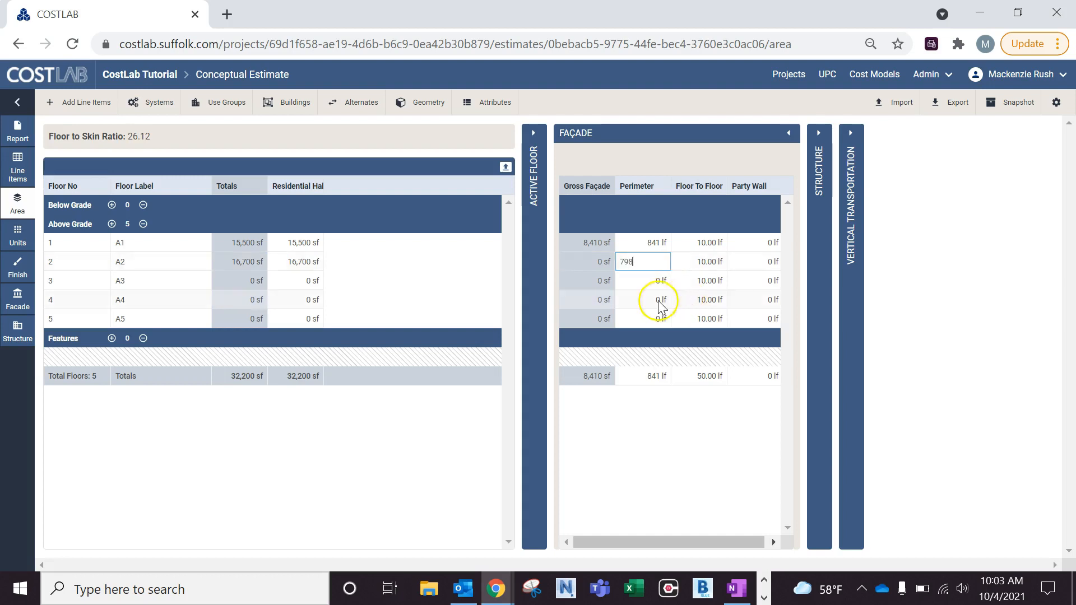
{"action": "key", "text": "Return"}
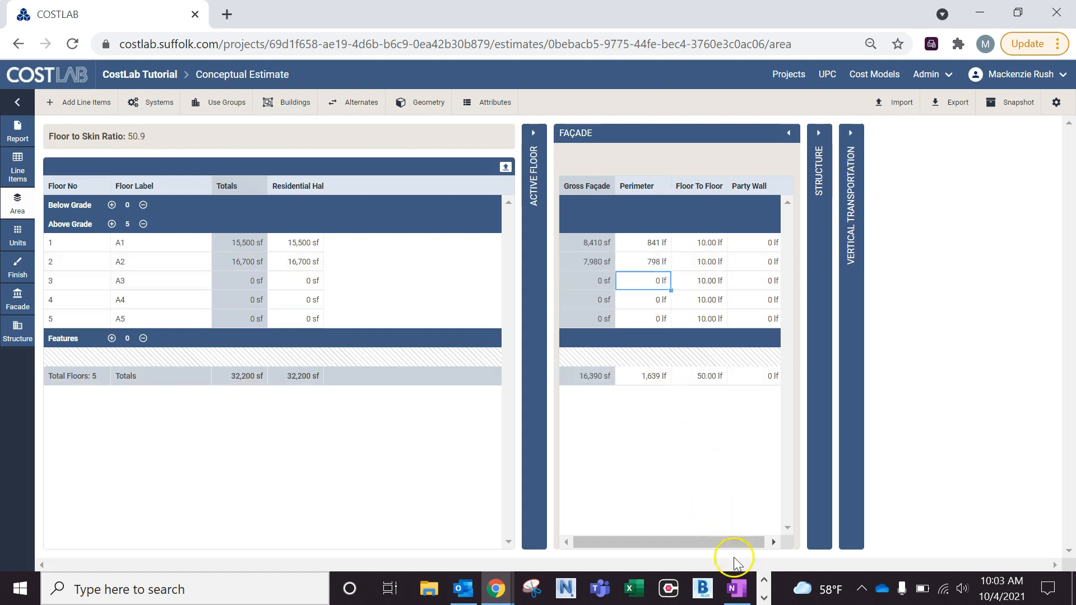
Step: Switch to On-Screen Takeoff and check the Dorm - Use Group Area quantities on pages 3 and 4
{"action": "left_click", "coordinate": [764, 598]}
{"action": "left_click", "coordinate": [436, 593]}
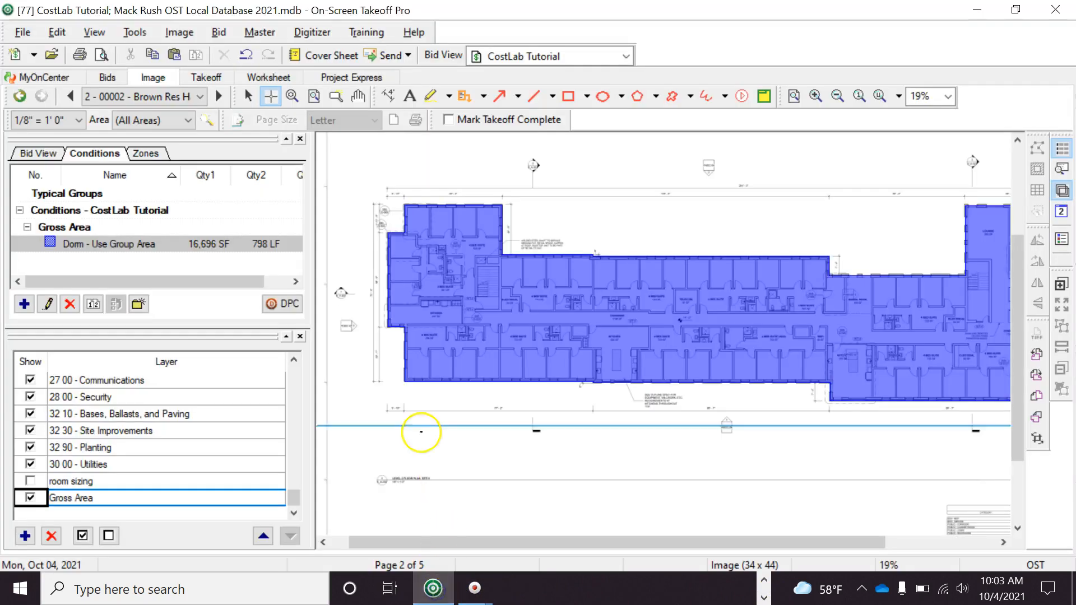
{"action": "left_click", "coordinate": [213, 97]}
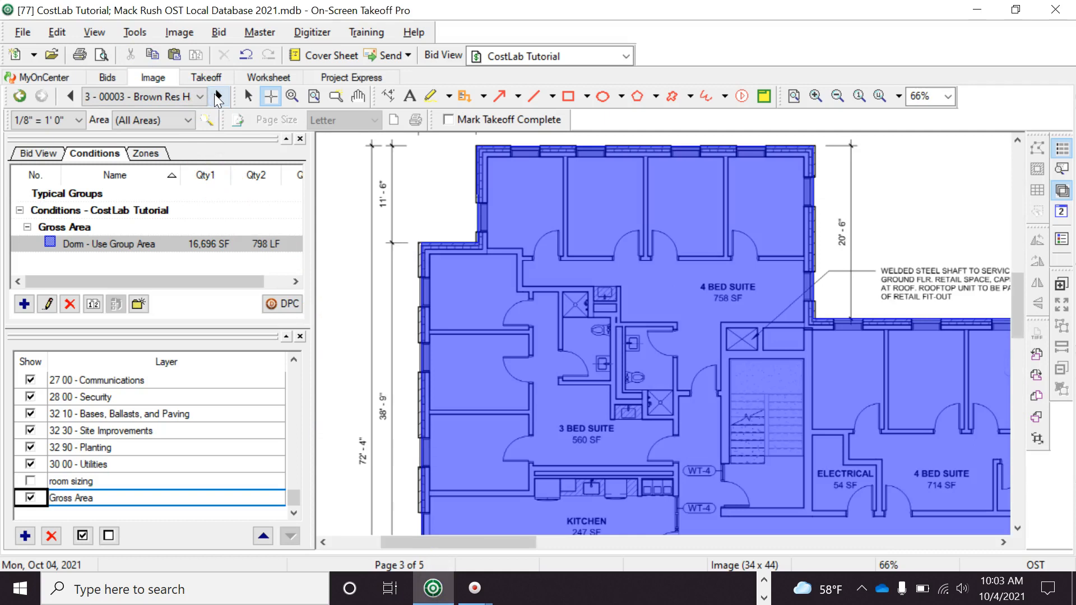
{"action": "left_click", "coordinate": [216, 96]}
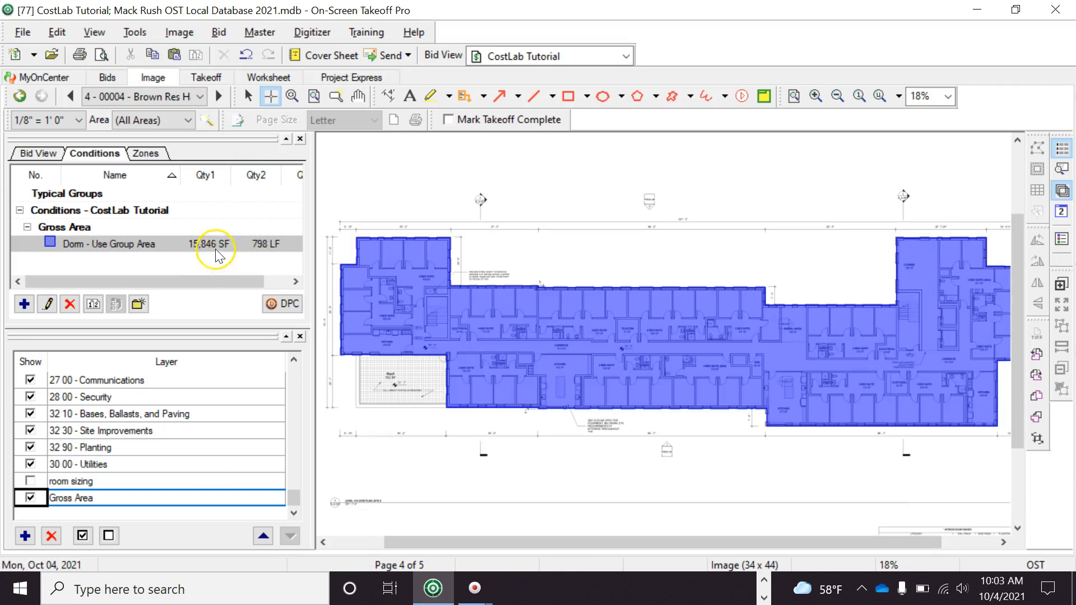
Step: Switch back to CostLab and set floor A4's Residential Hal area to 15850 sf
{"action": "left_click", "coordinate": [763, 583]}
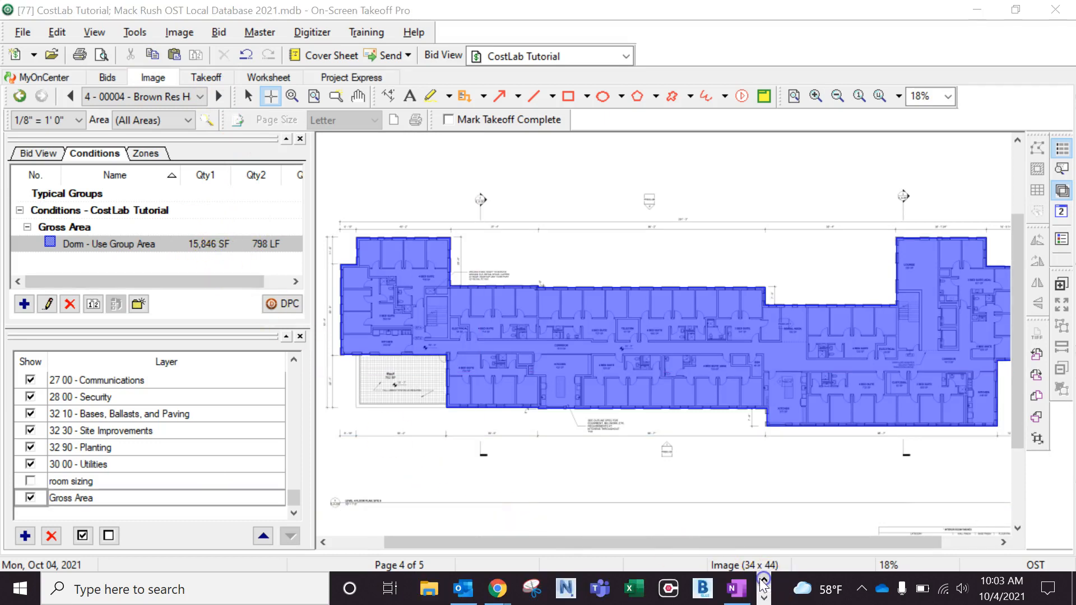
{"action": "left_click", "coordinate": [498, 586]}
{"action": "left_click", "coordinate": [466, 529]}
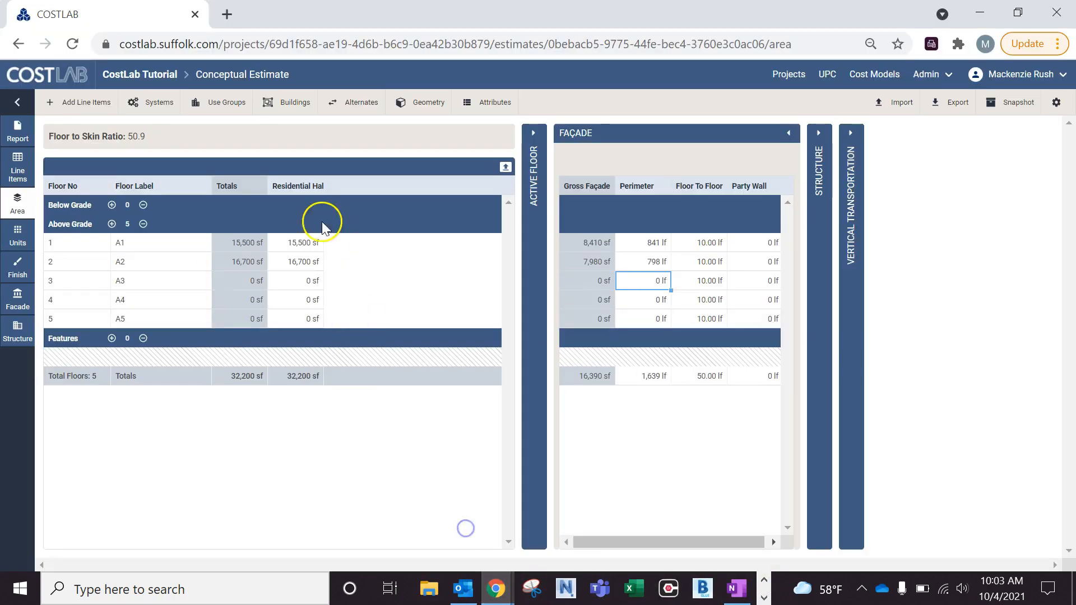
{"action": "left_click", "coordinate": [290, 303]}
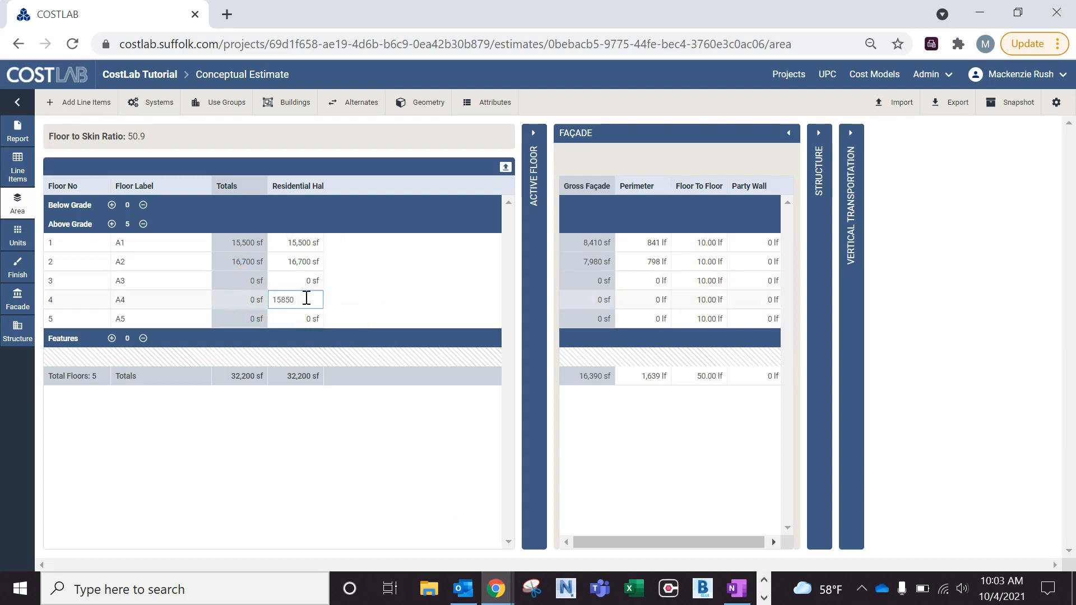
{"action": "type", "text": "15850"}
{"action": "left_click", "coordinate": [311, 263]}
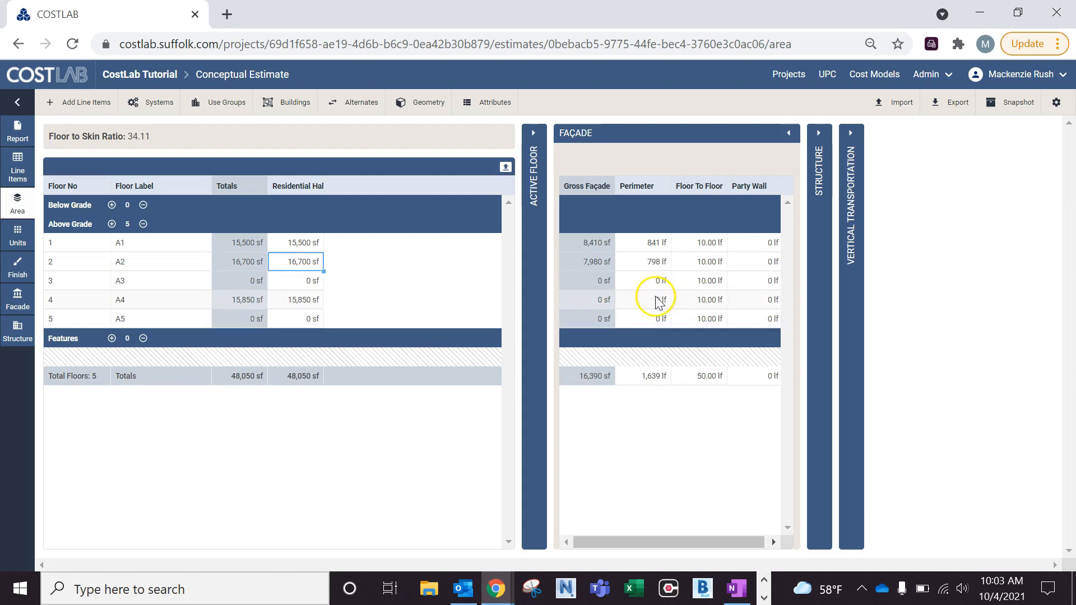
Step: Switch to On-Screen Takeoff and check the Dorm - Use Group Area perimeter on page 4
{"action": "left_click", "coordinate": [763, 597]}
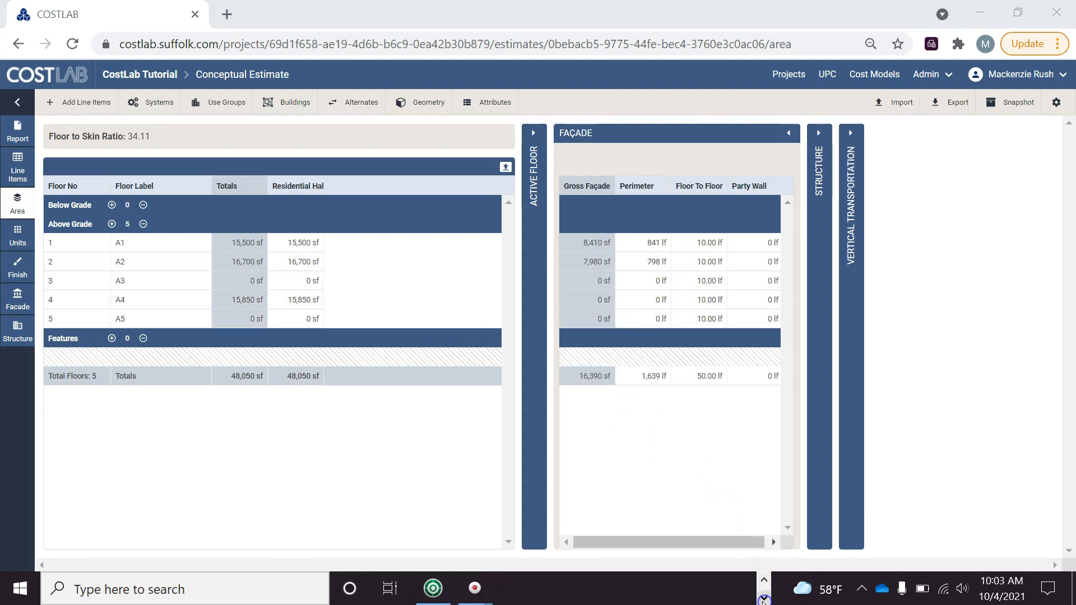
{"action": "left_click", "coordinate": [432, 589]}
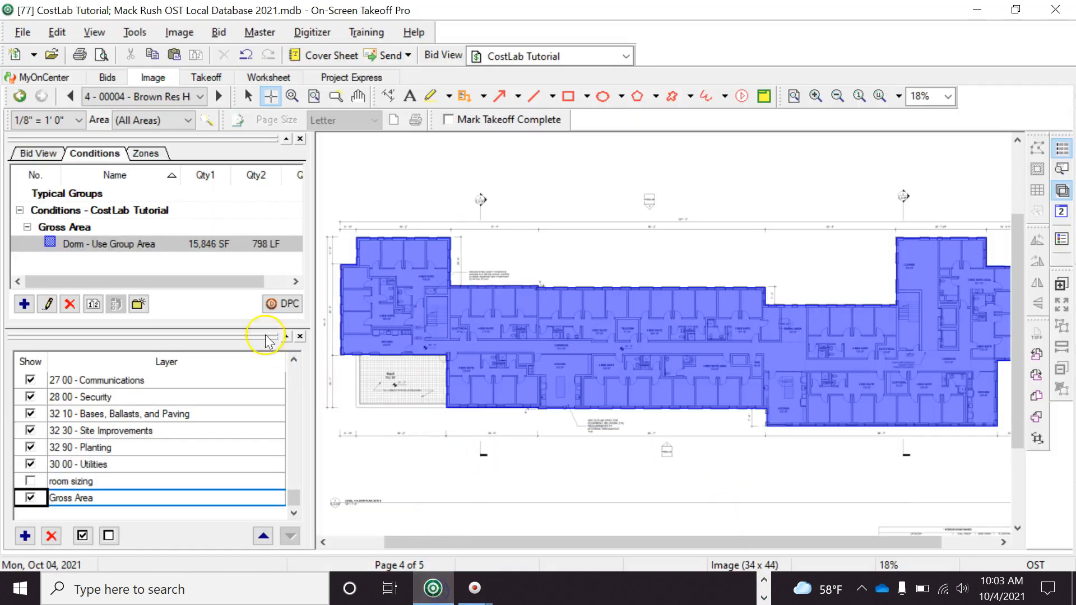
Step: Switch back to CostLab and copy floor A2's 798 lf façade perimeter to floors A3 and A4, and its 16,700 sf Residential Hal area to A3
{"action": "left_click", "coordinate": [764, 580]}
{"action": "mouse_move", "coordinate": [497, 588]}
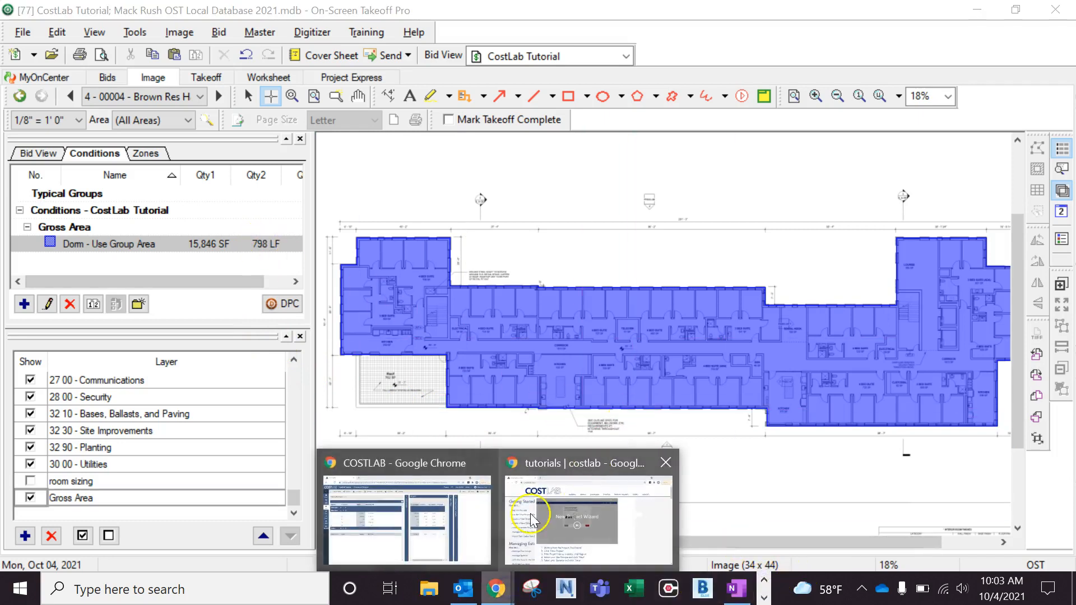
{"action": "left_click", "coordinate": [444, 520]}
{"action": "left_click", "coordinate": [657, 262]}
{"action": "left_click_drag", "start_coordinate": [670, 268], "coordinate": [670, 298]}
{"action": "left_click", "coordinate": [303, 262]}
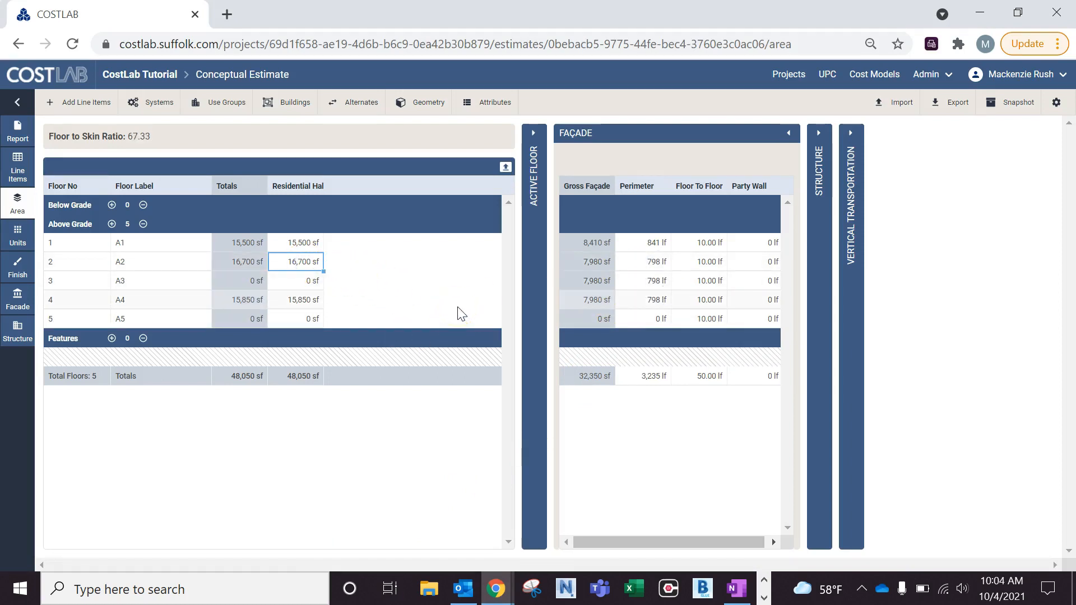
{"action": "key", "text": "ctrl+c"}
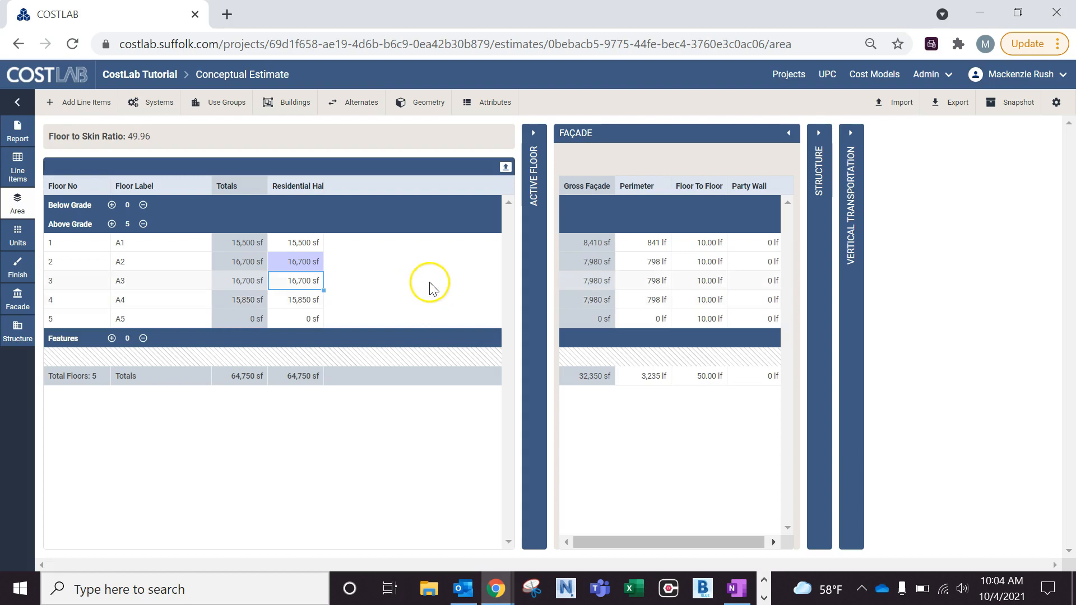
Step: Switch to On-Screen Takeoff and look up the Dorm - Use Group Area quantities for page 5
{"action": "left_click", "coordinate": [764, 597]}
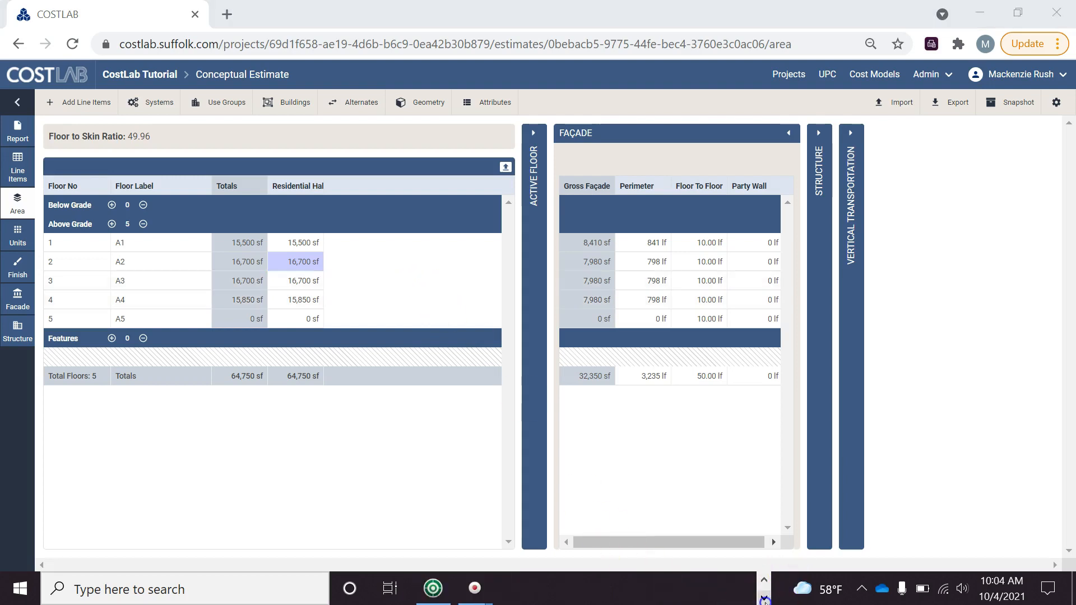
{"action": "left_click", "coordinate": [433, 588]}
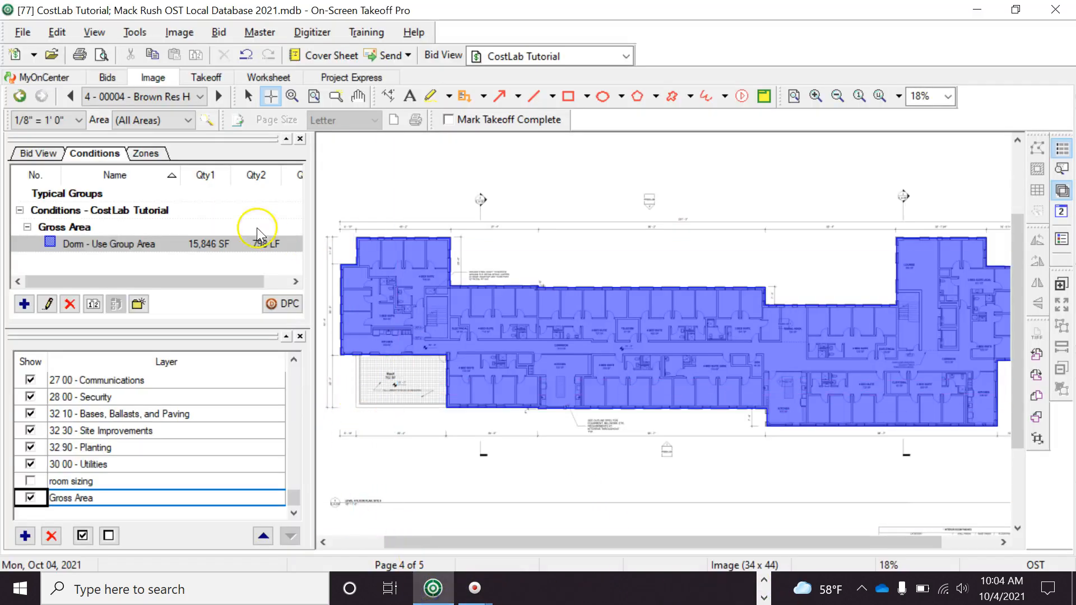
{"action": "left_click", "coordinate": [209, 97]}
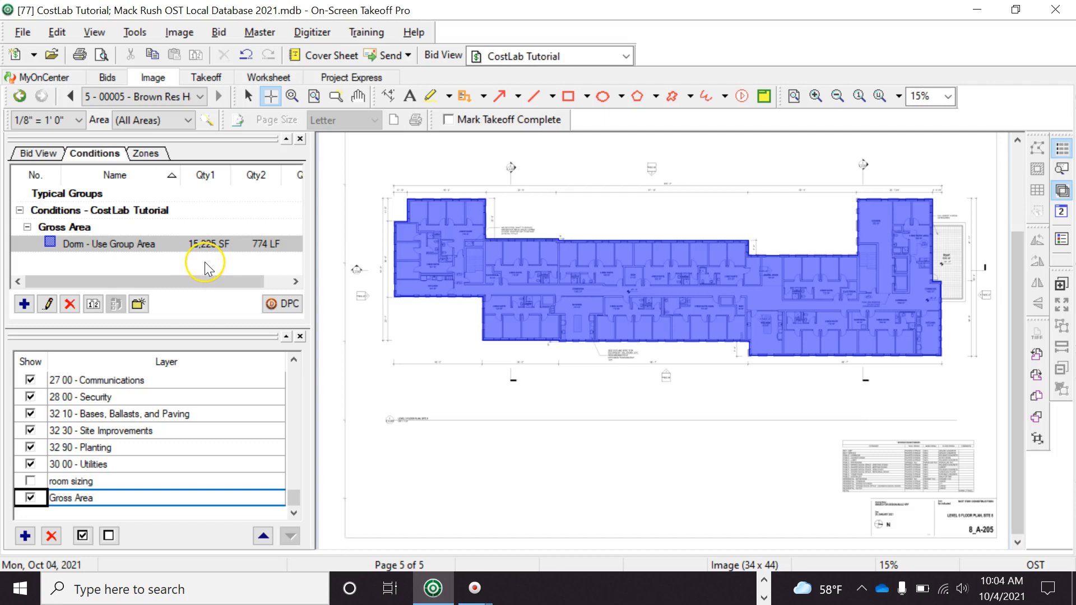
Step: Switch back to CostLab and set floor A5's Residential Hal area to 15225 sf and its façade perimeter to 774 lf
{"action": "left_click", "coordinate": [763, 580]}
{"action": "mouse_move", "coordinate": [497, 588]}
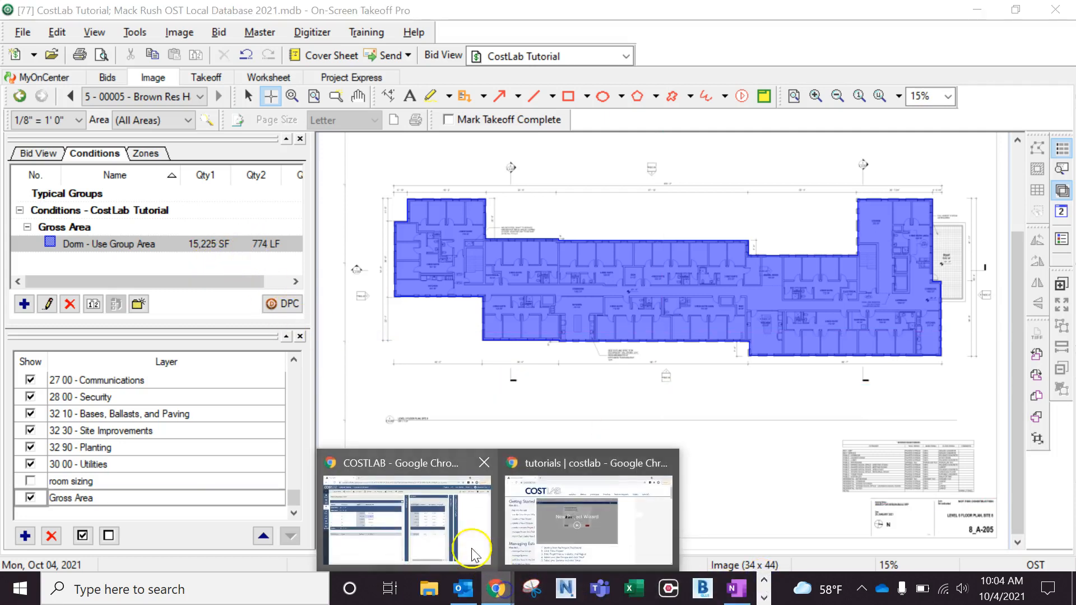
{"action": "left_click", "coordinate": [473, 554]}
{"action": "key", "text": "Down"}
{"action": "key", "text": "Down"}
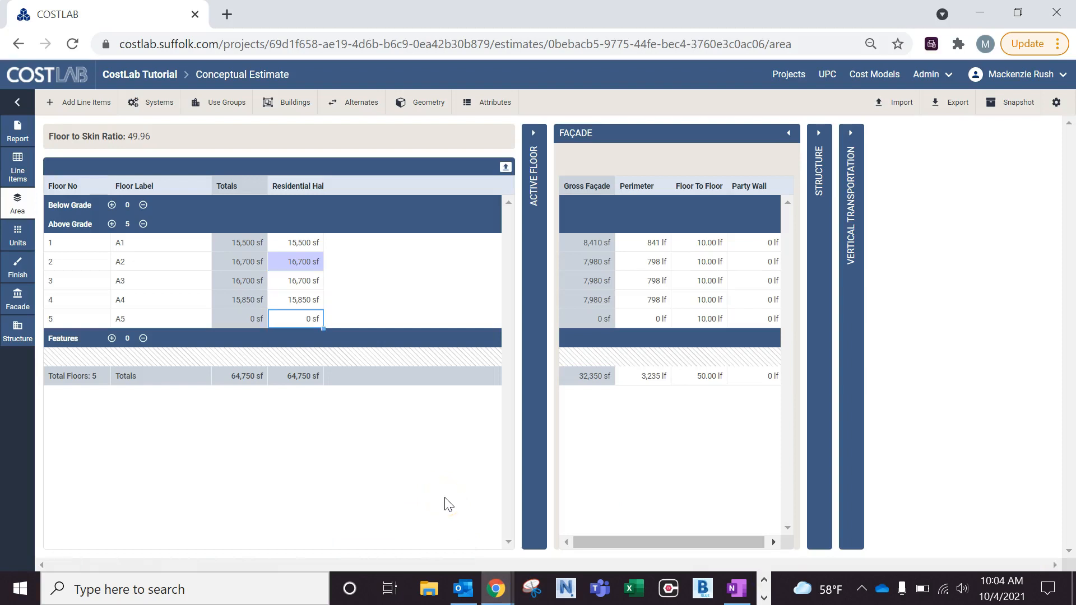
{"action": "type", "text": "15225"}
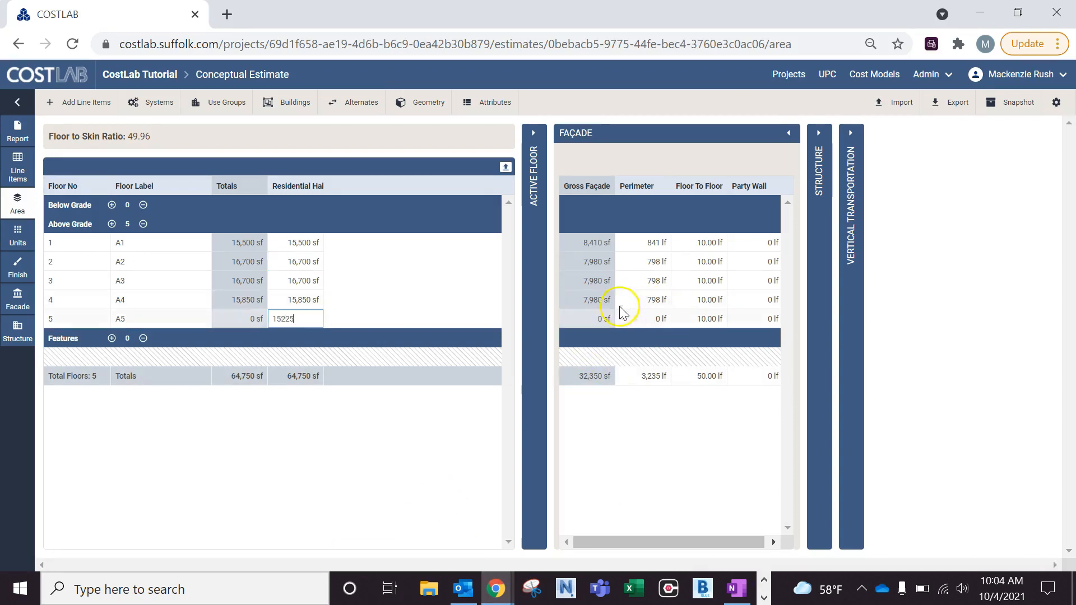
{"action": "left_click", "coordinate": [657, 319]}
{"action": "type", "text": "774"}
{"action": "left_click", "coordinate": [656, 423]}
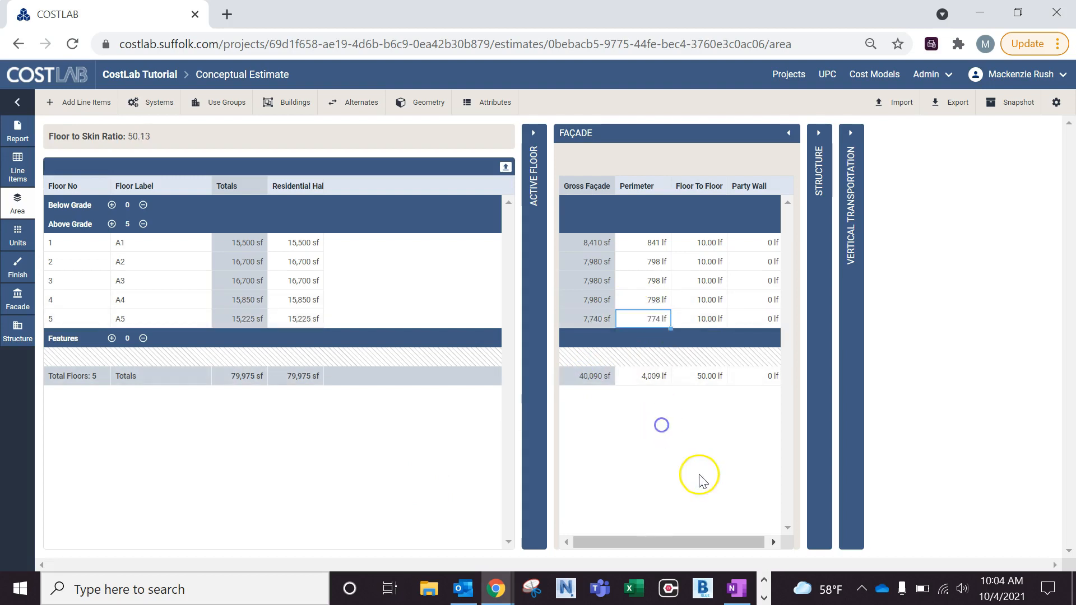